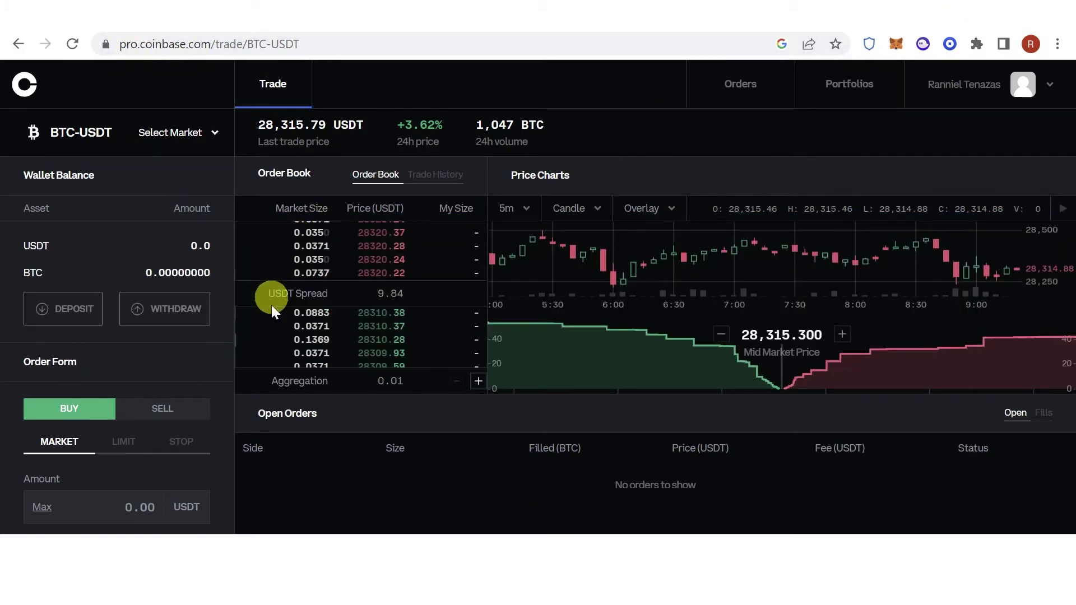
Select the BTC-USDT market from the Crypto Markets list to load its trade page.
click(177, 132)
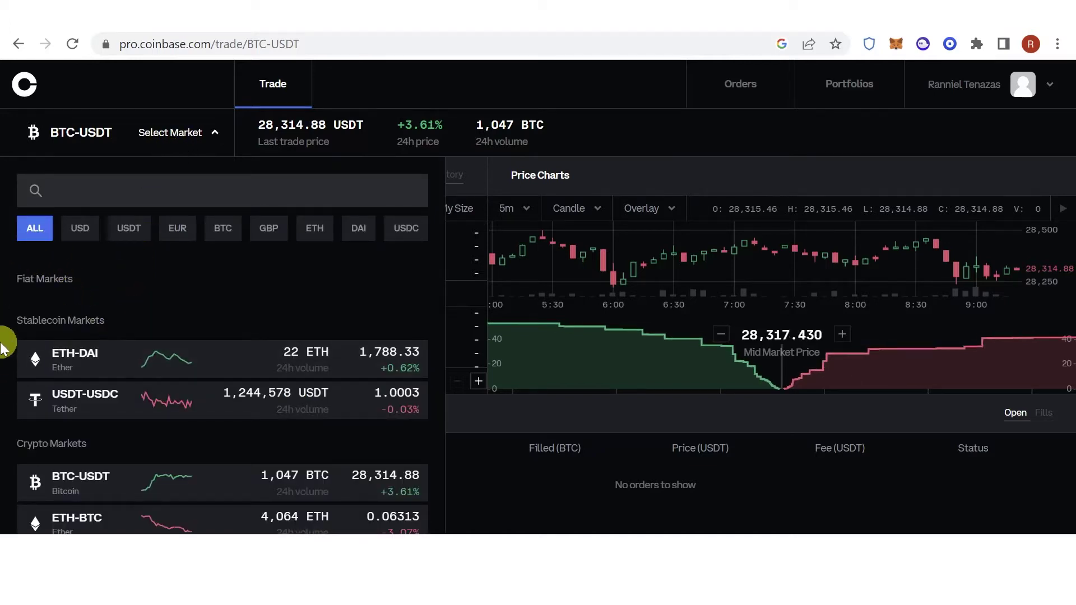
scroll(26, 395, down, 1)
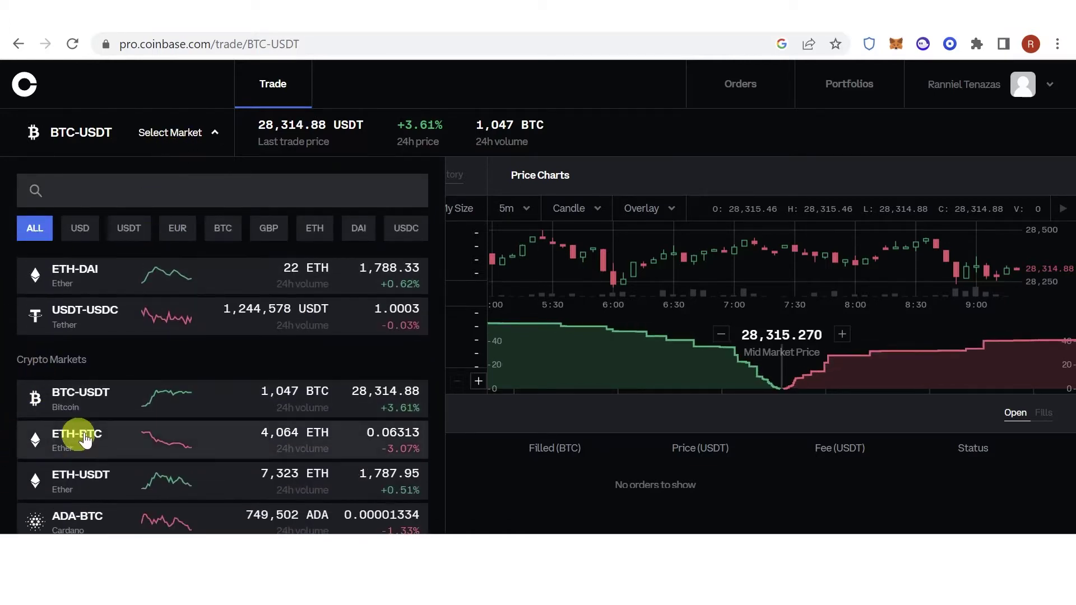
click(106, 410)
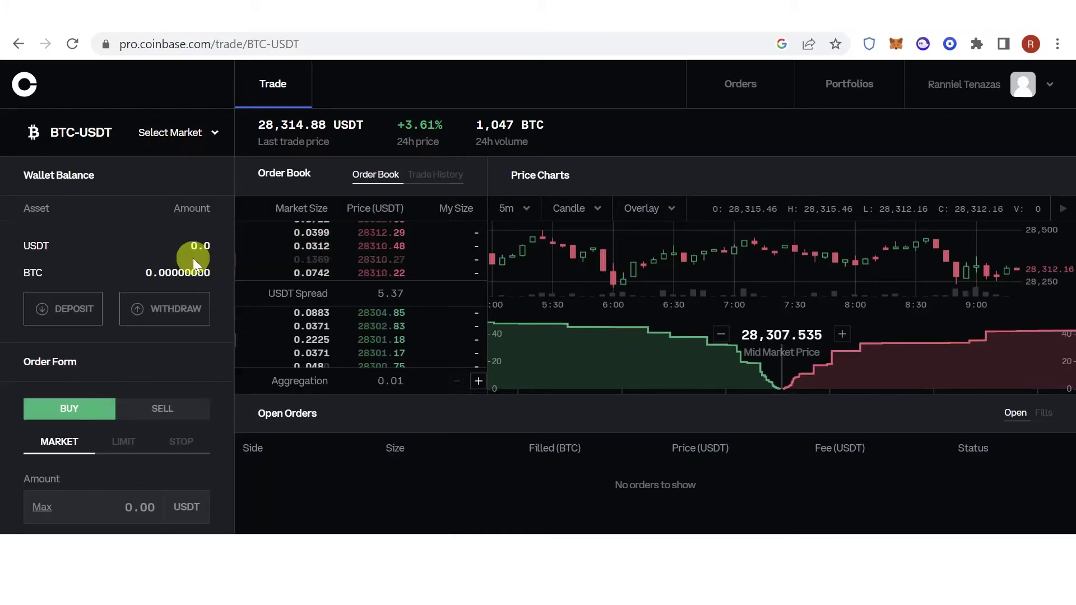
scroll(160, 340, down, 2)
Switch the order form to the STOP order type with stop price, amount and limit price fields.
click(182, 358)
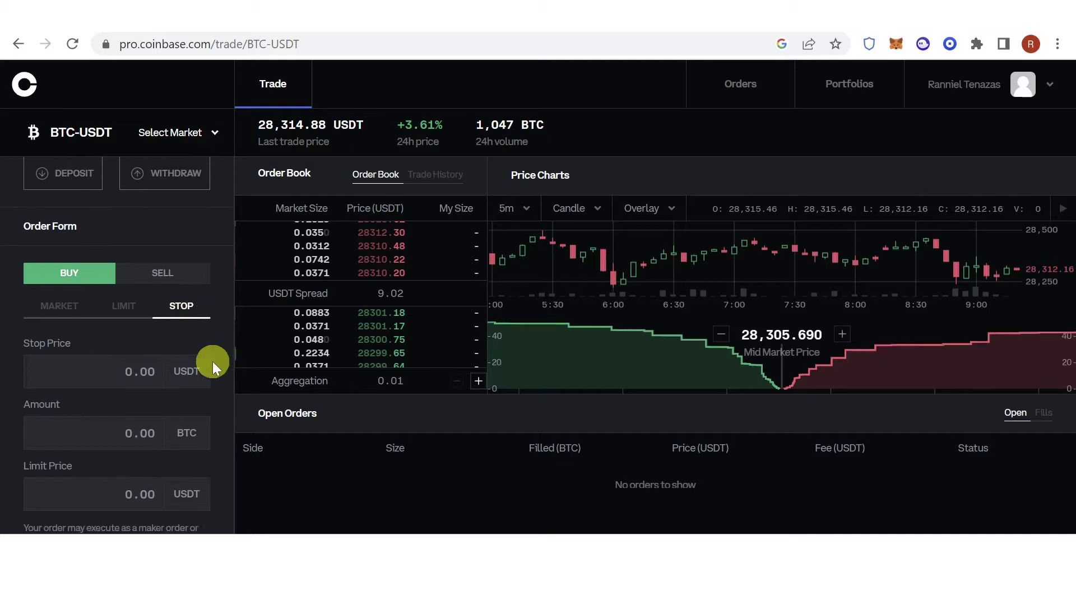
scroll(213, 362, down, 1)
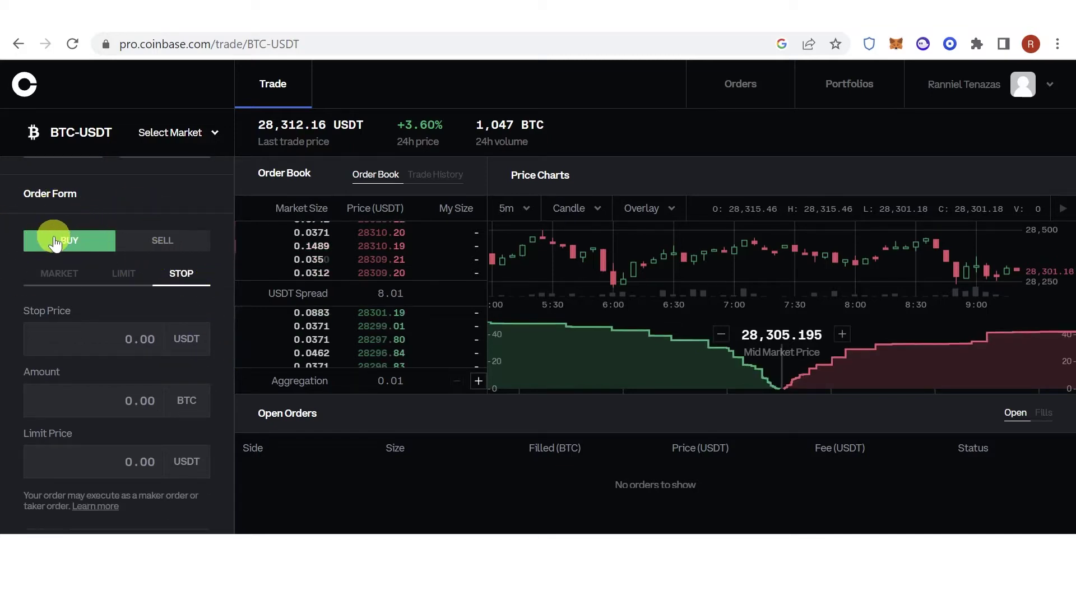
Set the stop order to the BUY side, leaving stop price, amount and limit price at 0.00.
click(168, 240)
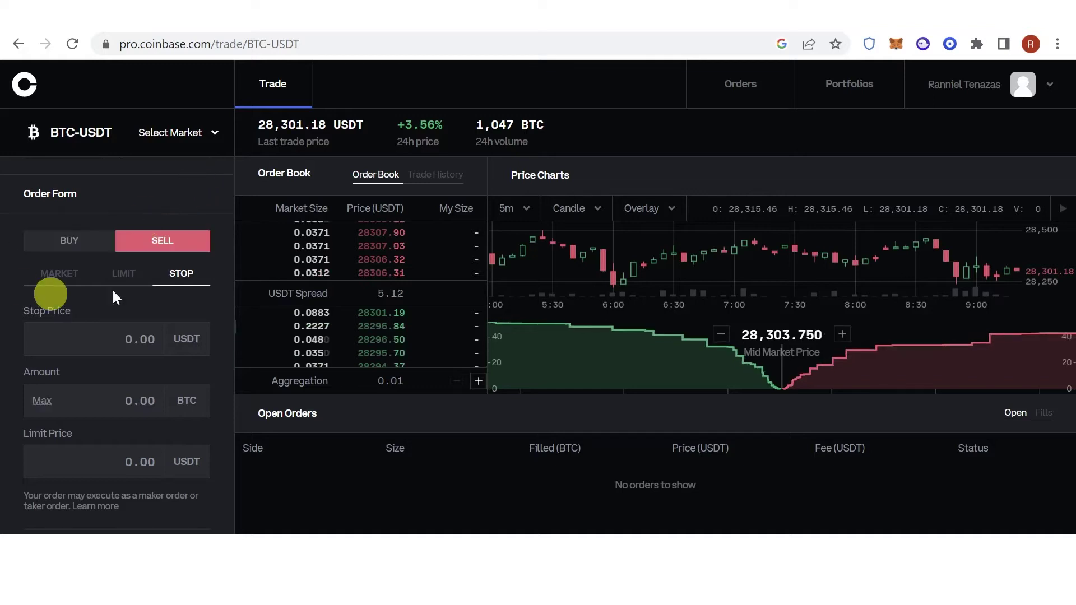
click(72, 239)
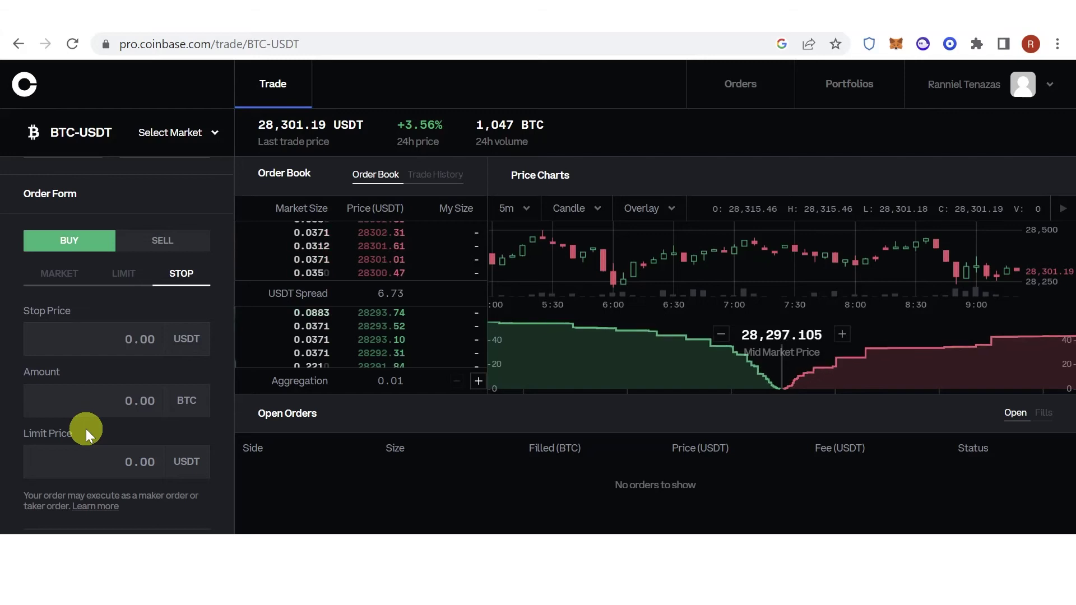
Focus the Amount field and bring the 0.0 USDT fee and total summary into view.
drag(63, 372, 17, 371)
click(108, 401)
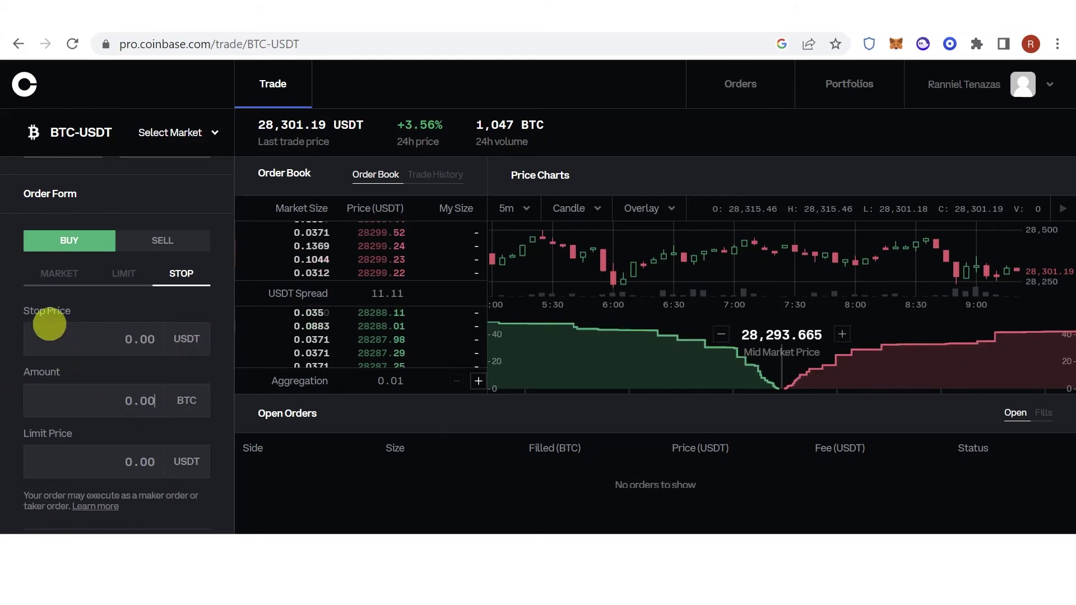
scroll(57, 383, down, 1)
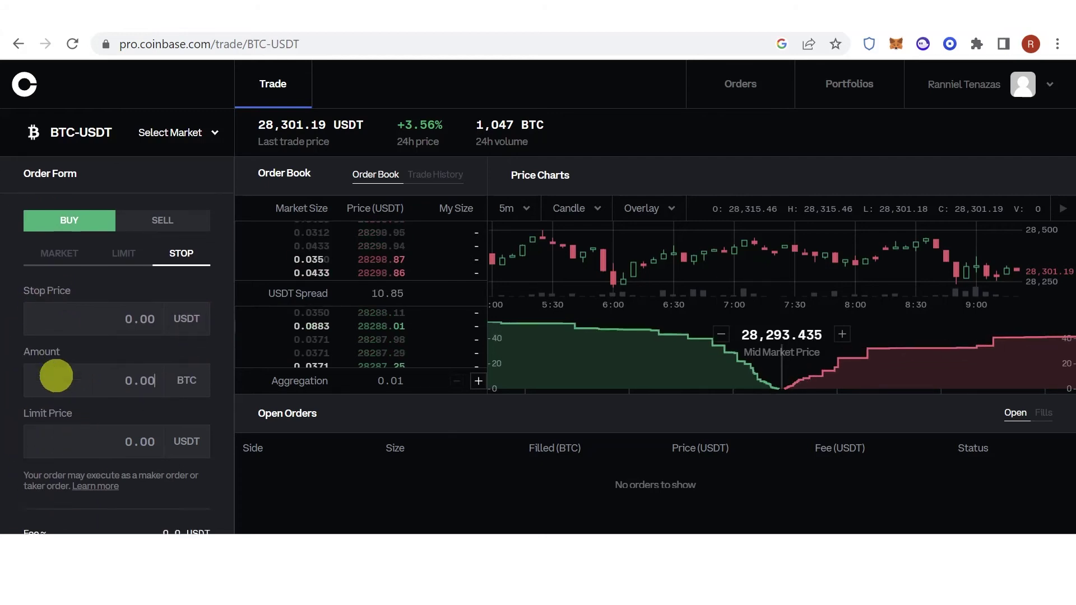
scroll(55, 377, down, 1)
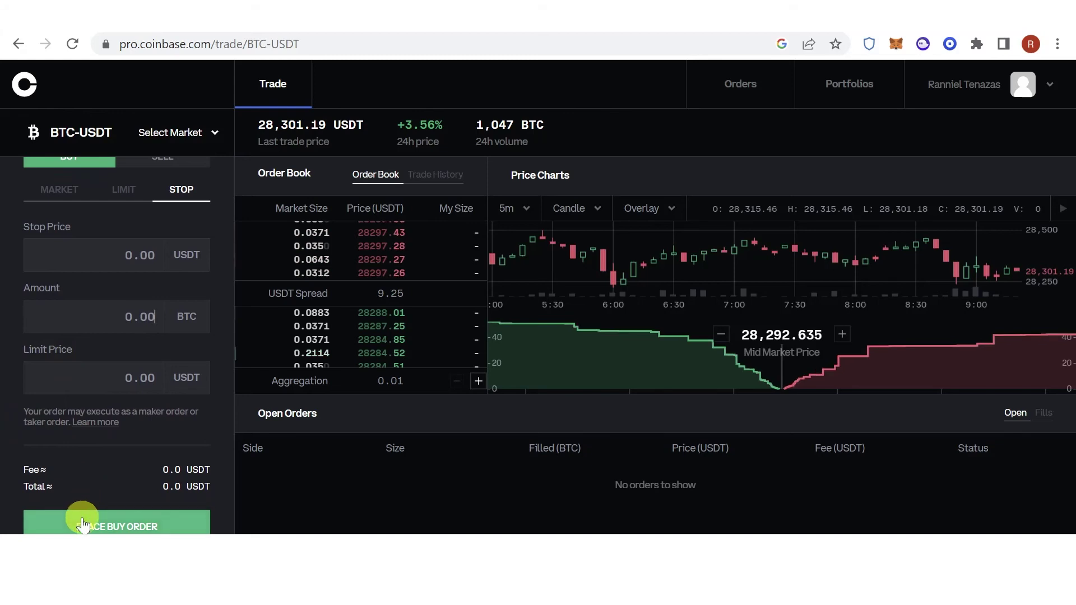